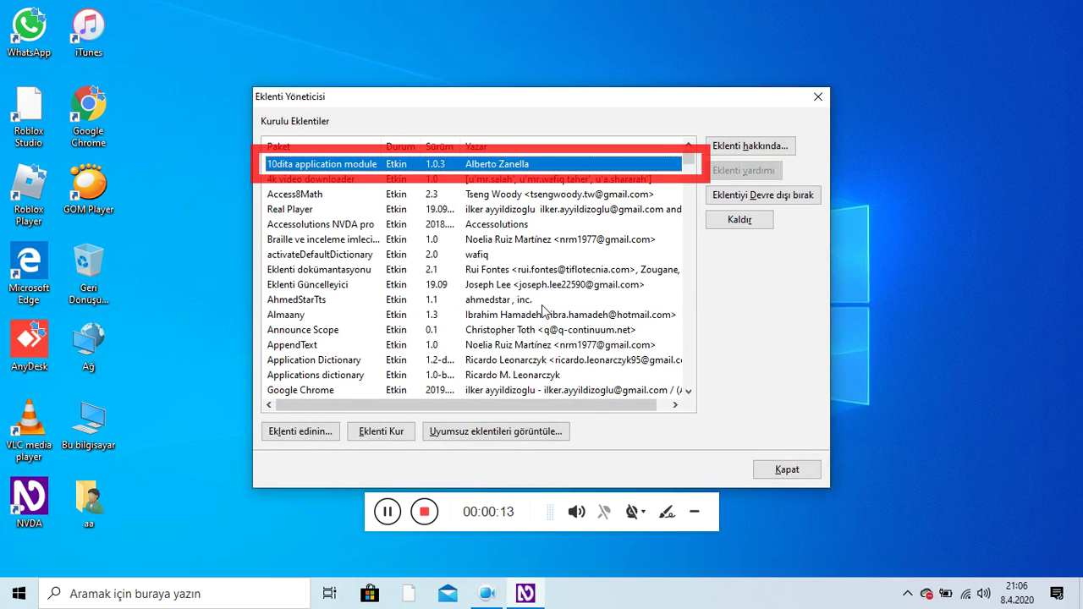
Step: Display the list of incompatible add-ons from the Add-on Manager
{"action": "key", "text": "Tab"}
{"action": "key", "text": "Tab"}
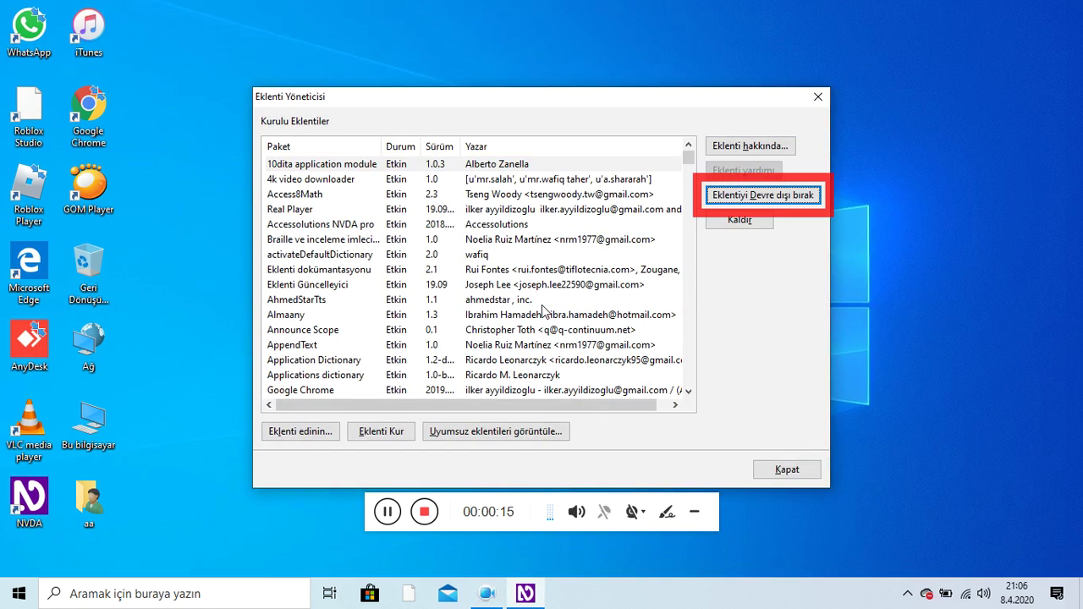
{"action": "key", "text": "Tab"}
{"action": "key", "text": "Tab"}
{"action": "key", "text": "Tab"}
{"action": "key", "text": "Tab"}
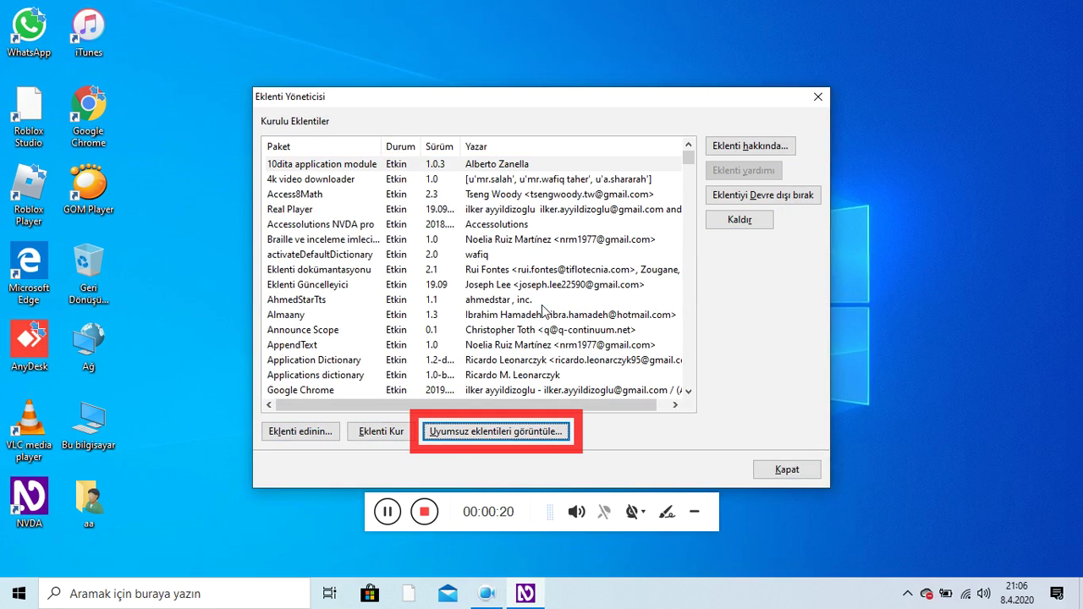
{"action": "key", "text": "Return"}
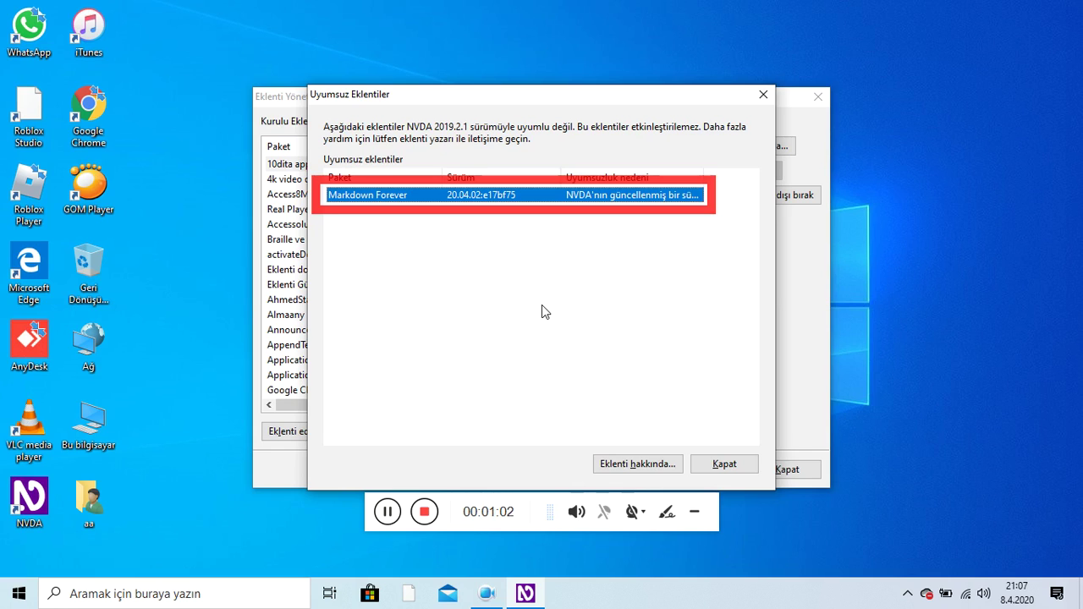
Step: Close the incompatible add-ons list and the Add-on Manager
{"action": "key", "text": "Tab"}
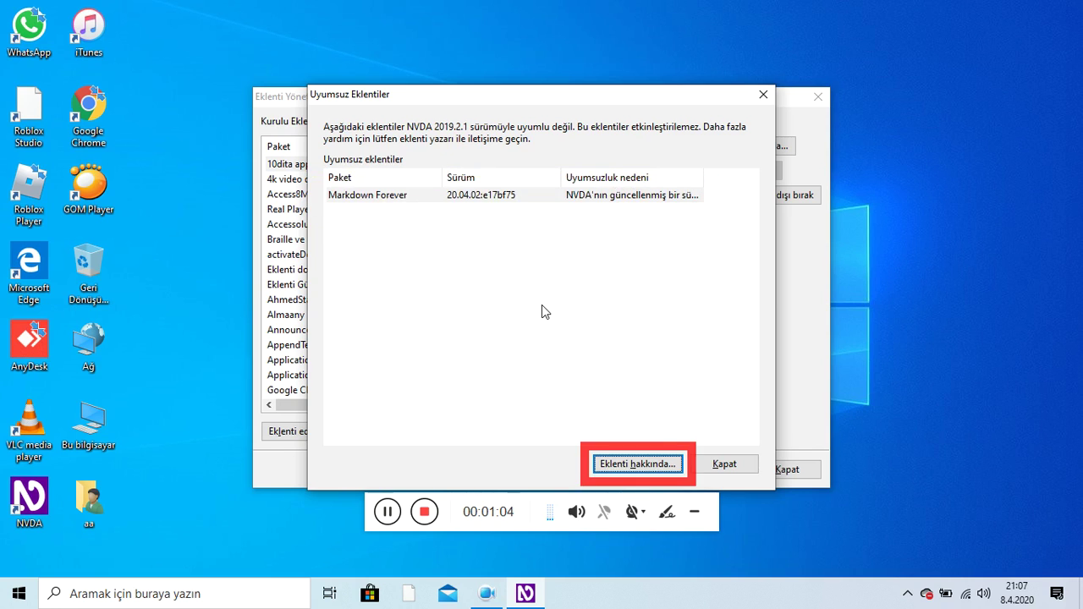
{"action": "key", "text": "Tab"}
{"action": "key", "text": "Return"}
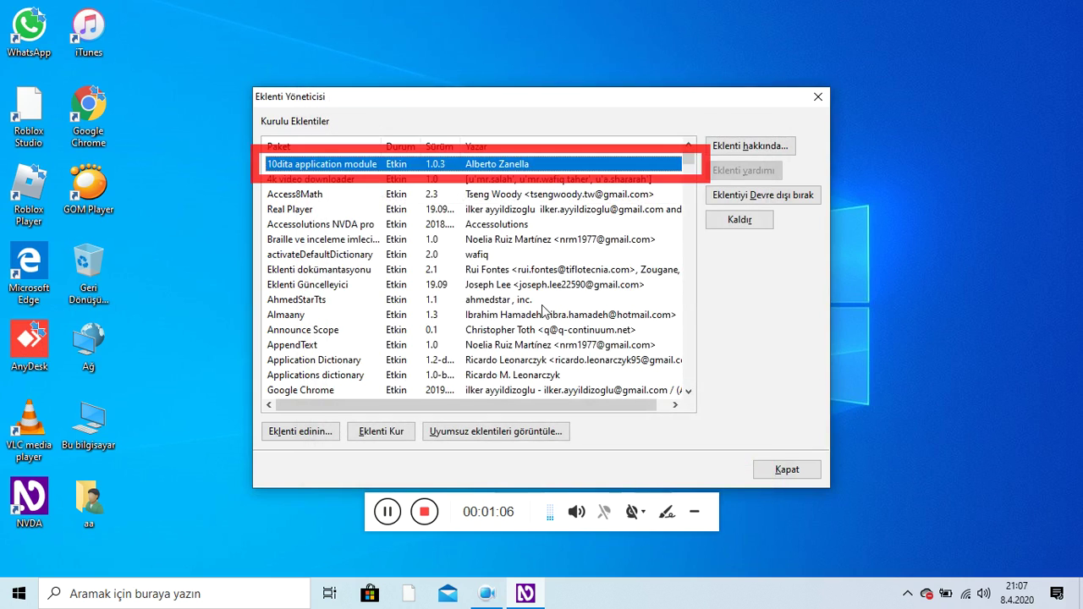
{"action": "key", "text": "Escape"}
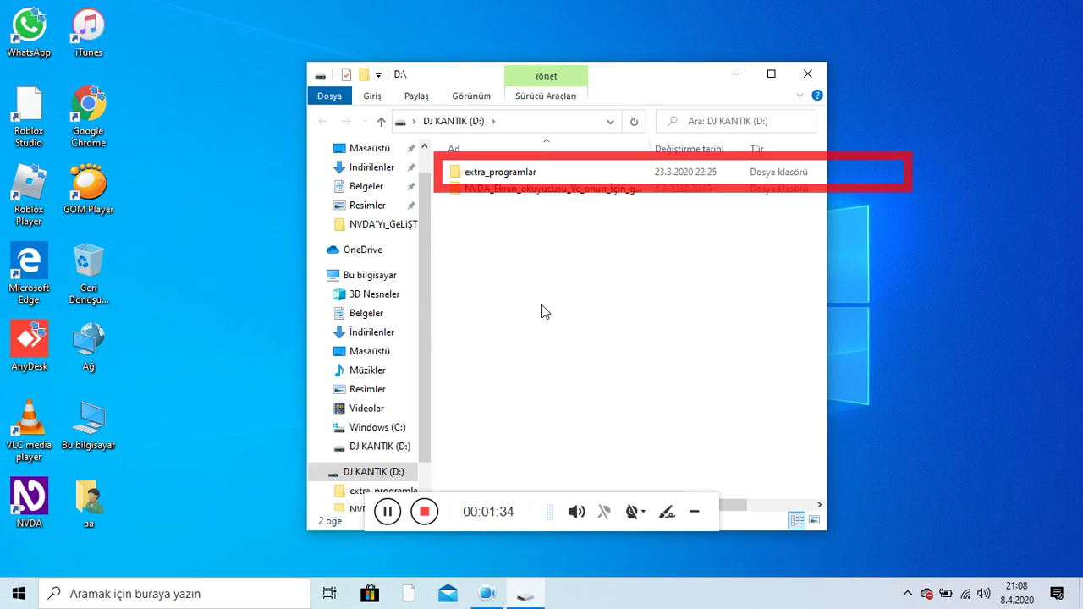
Step: On drive D, open the NVDA_Ekran_okuyucusu folder and its NVDA'Yı_GeLiŞTiReN_iLeRi_DÜZEY_EKLENTİ_paketleri subfolder
{"action": "key", "text": "Down"}
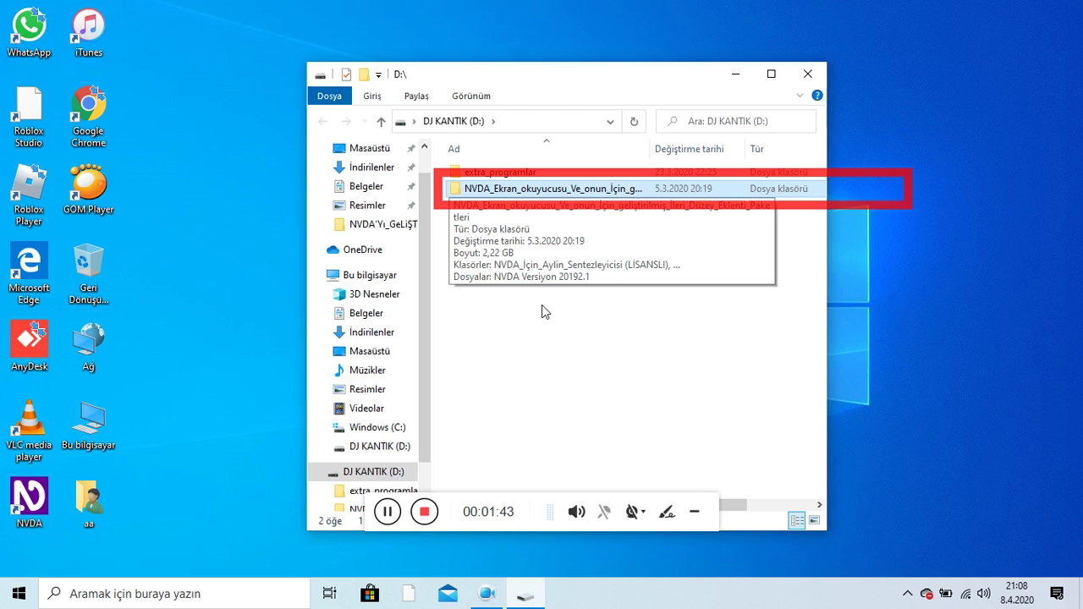
{"action": "key", "text": "Return"}
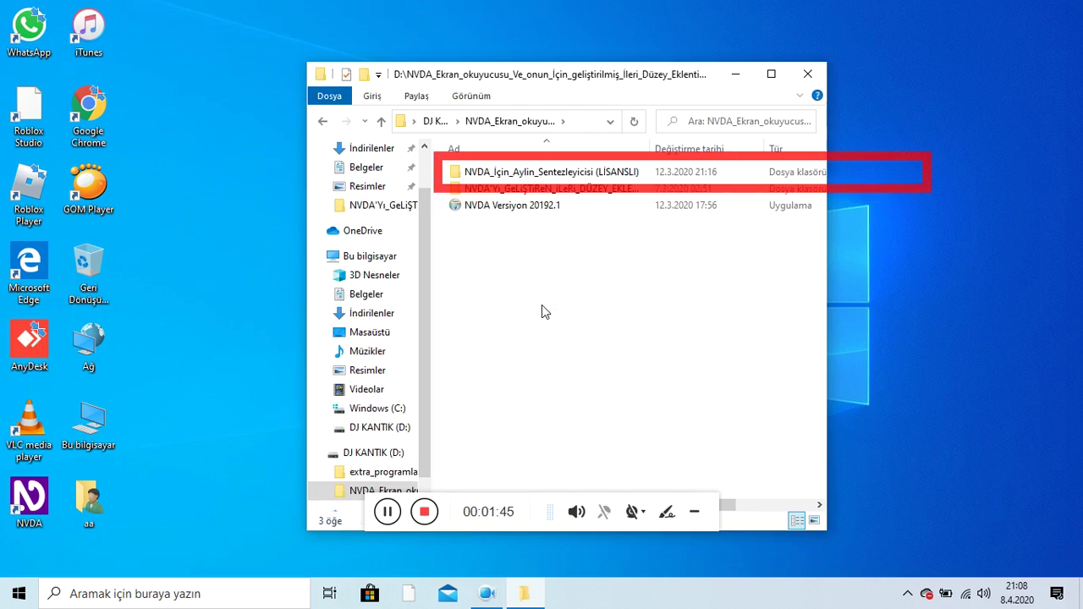
{"action": "key", "text": "Down"}
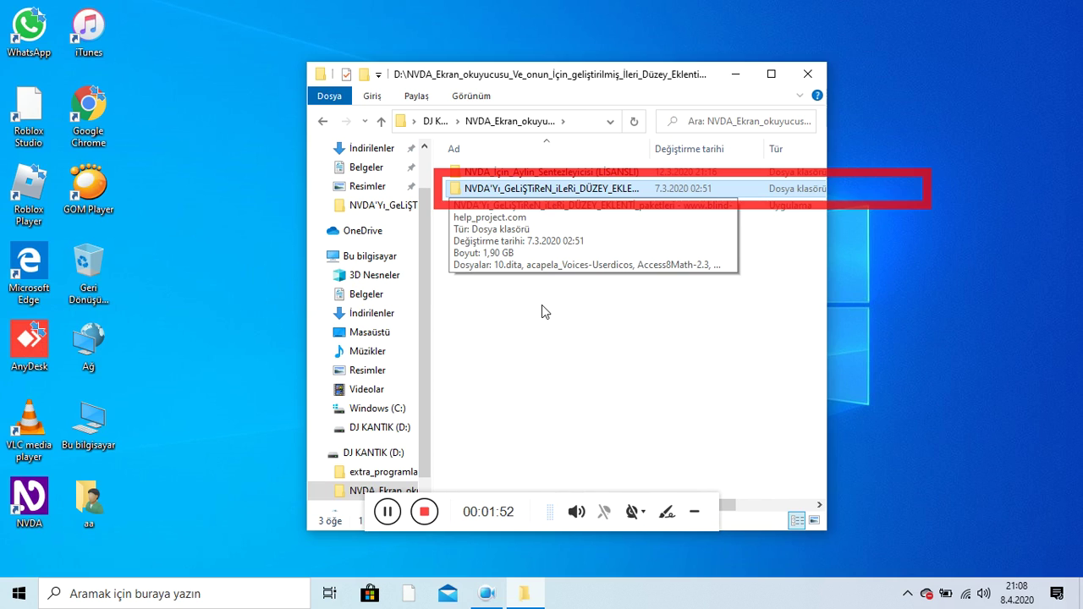
{"action": "key", "text": "Return"}
{"action": "key", "text": "Up"}
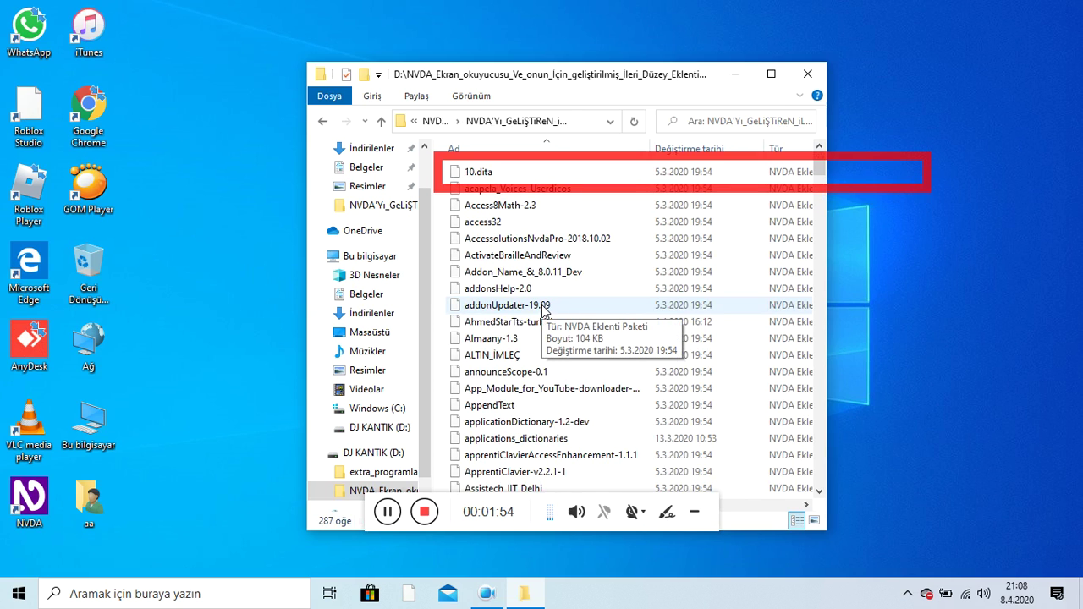
Step: Install the markdownForever-20.01.22-9942d21 add-on package, agreeing to replace the version already installed
{"action": "key", "text": "n"}
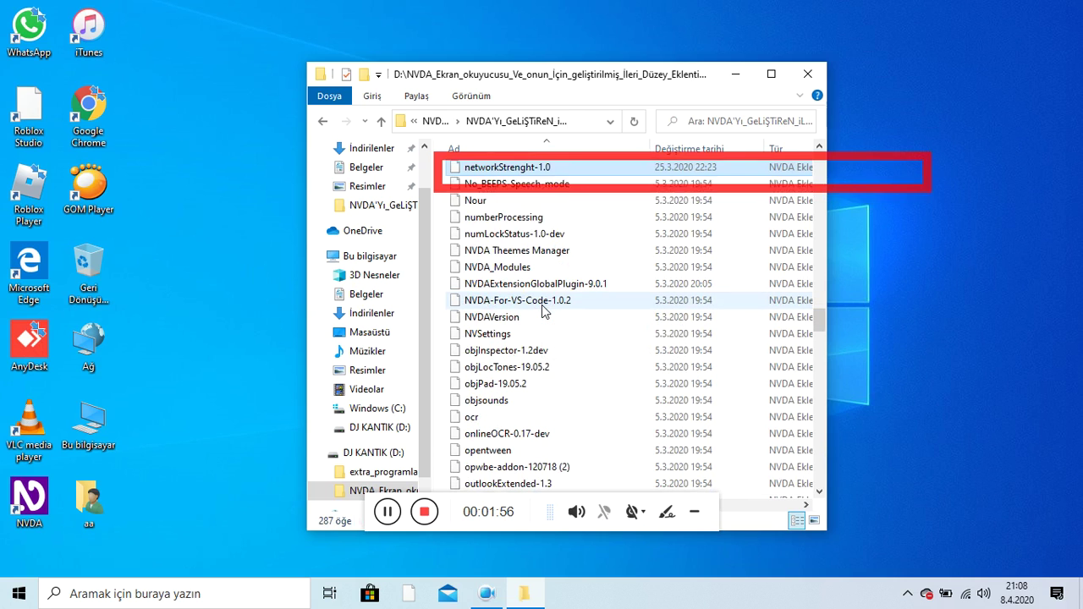
{"action": "key", "text": "Up"}
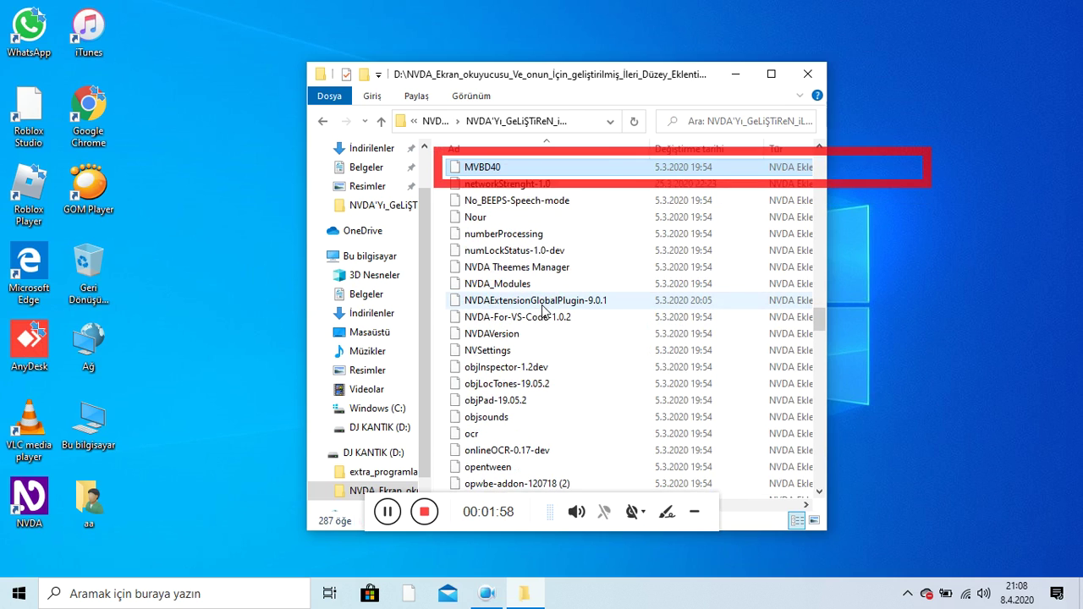
{"action": "key", "text": "Page_Up"}
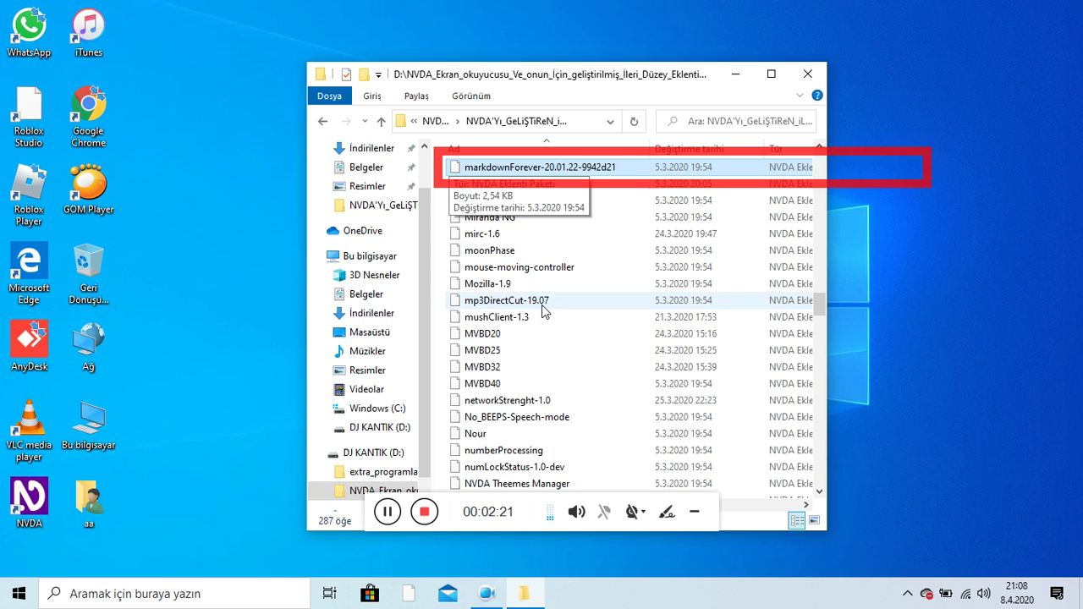
{"action": "key", "text": "Return"}
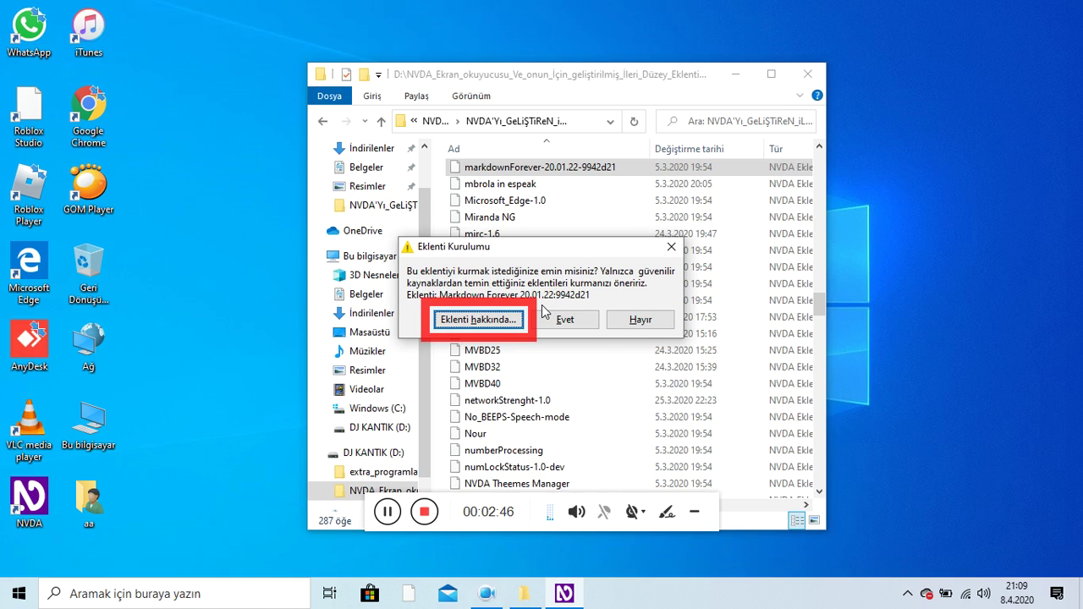
{"action": "key", "text": "Tab"}
{"action": "key", "text": "Return"}
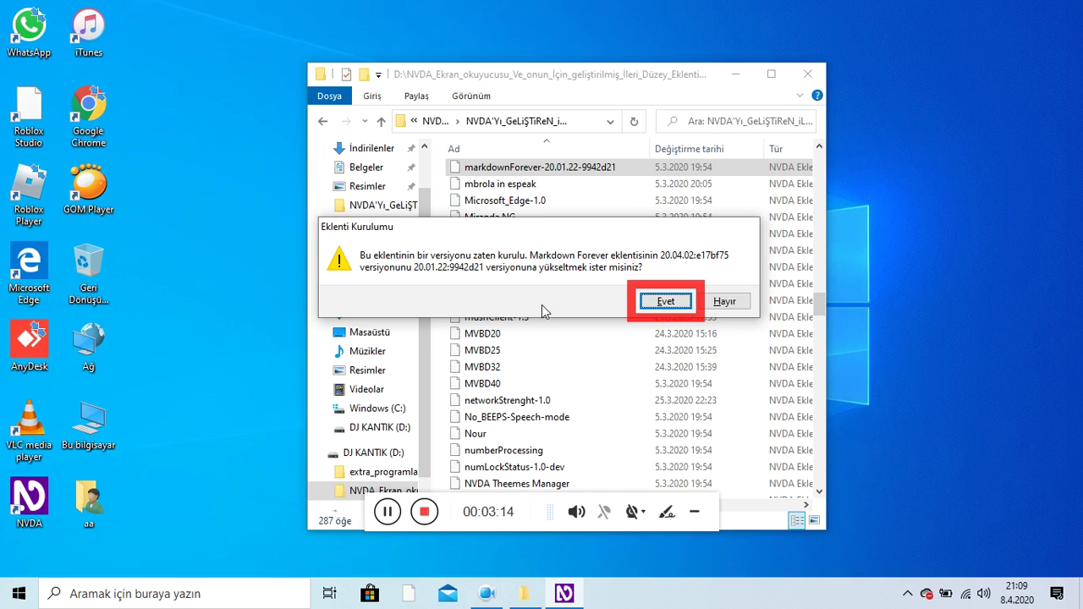
{"action": "key", "text": "Return"}
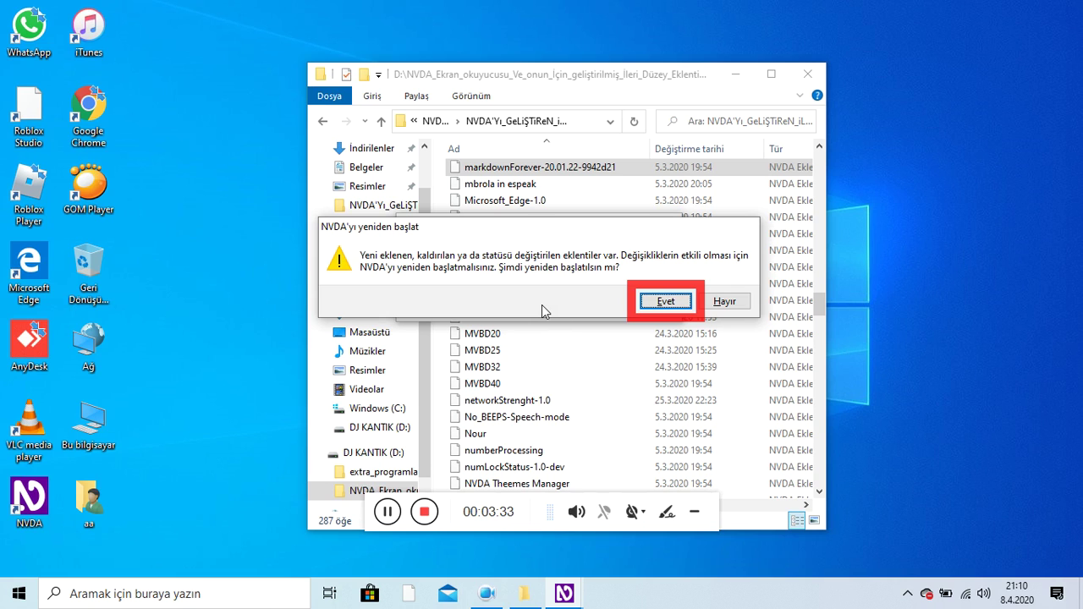
Step: Restart NVDA to apply the add-on change
{"action": "key", "text": "Tab"}
{"action": "key", "text": "Tab"}
{"action": "key", "text": "Return"}
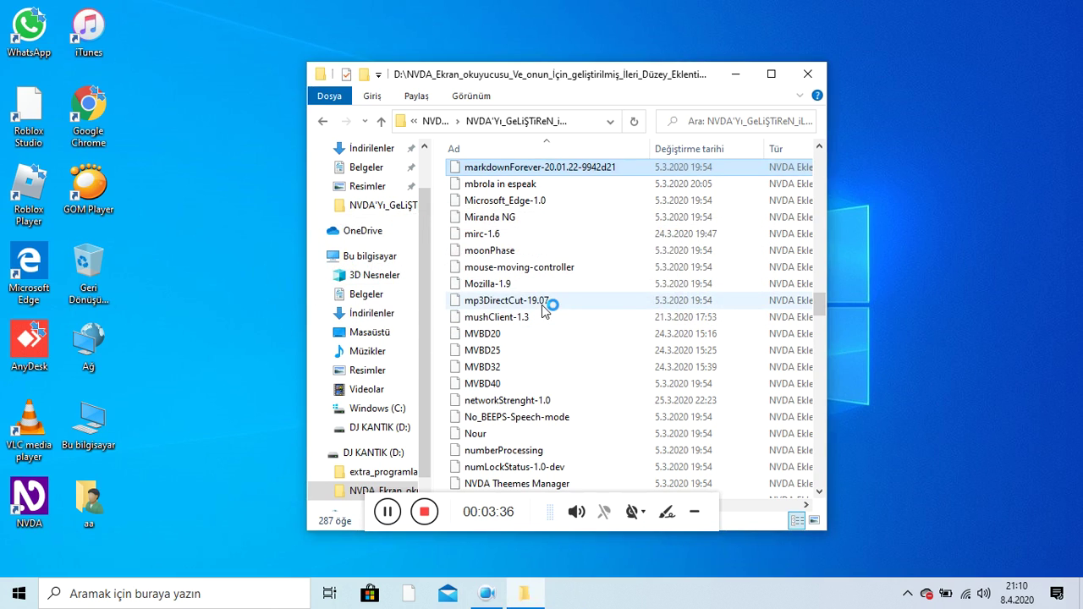
Step: Close the add-on folder window and decline the download offered for markdownForever version 20.04.02-e17bf75
{"action": "key", "text": "alt+F4"}
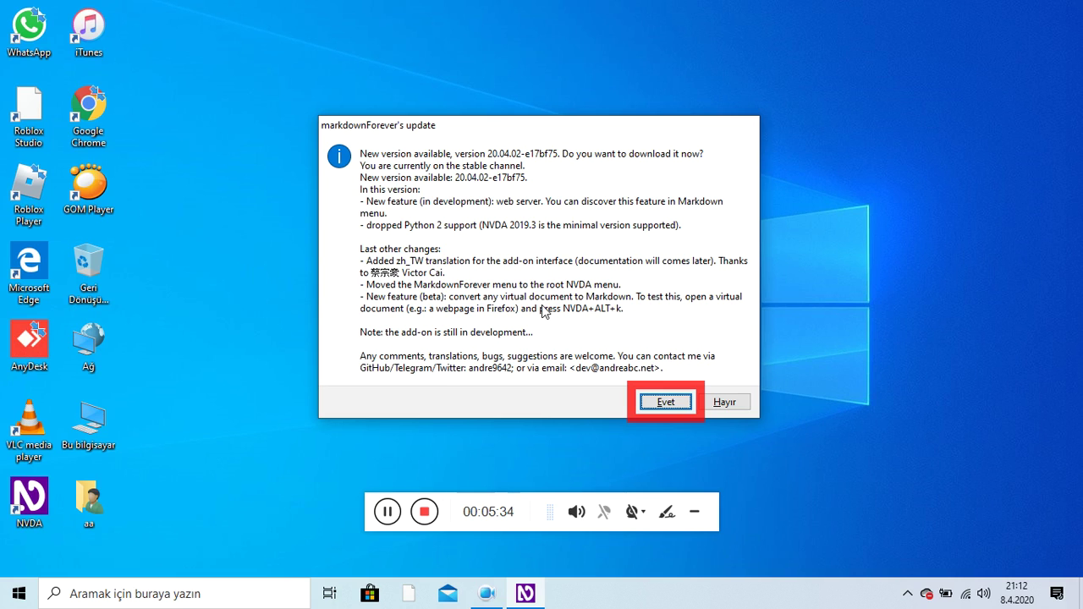
{"action": "key", "text": "Tab"}
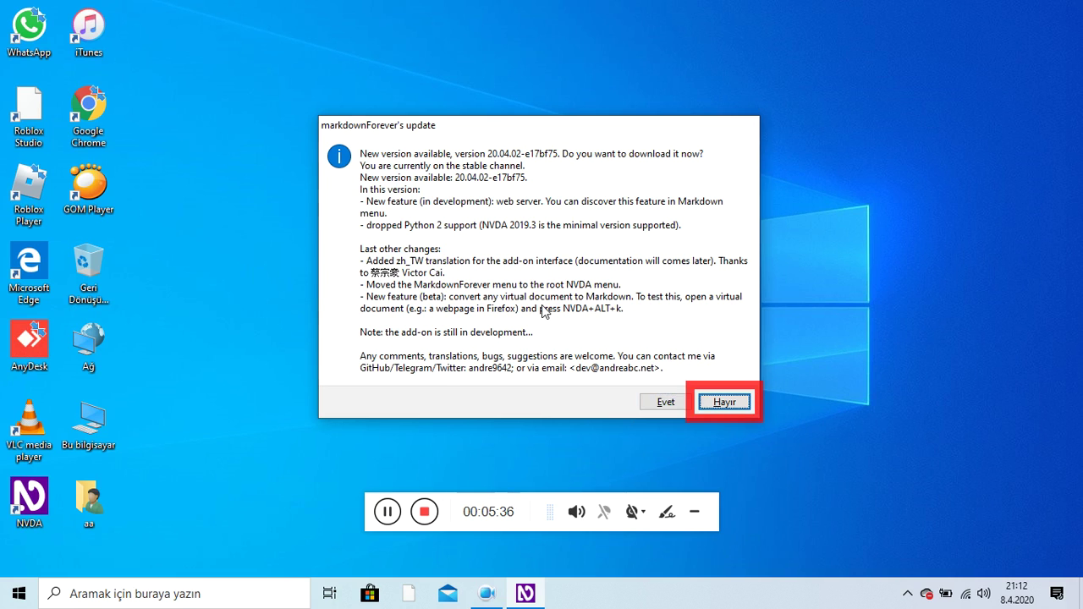
{"action": "key", "text": "Return"}
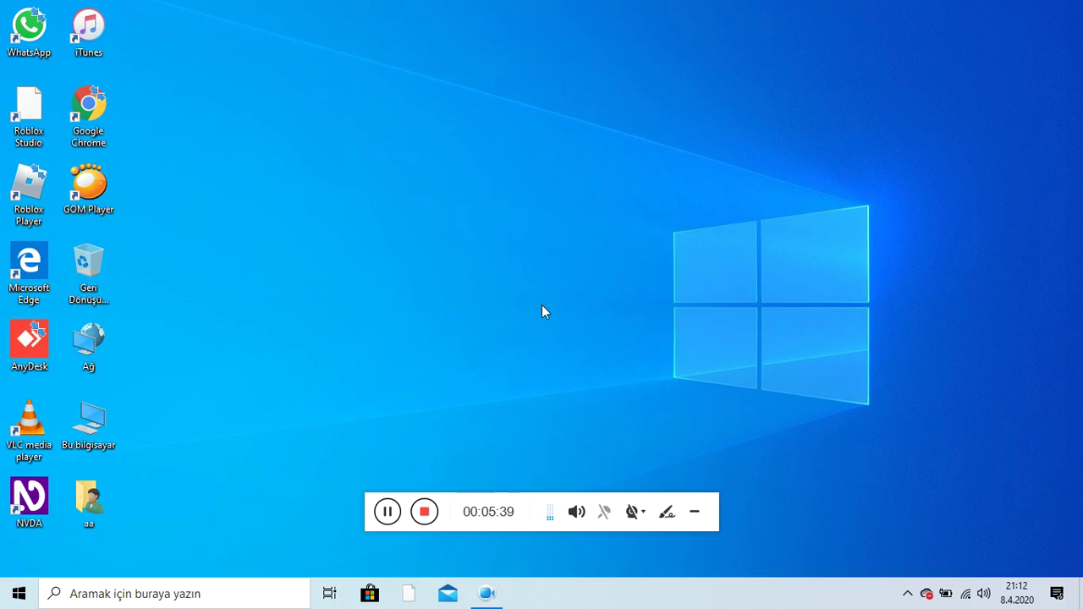
Step: Open the default settings of the Markdown Forever add-on from NVDA
{"action": "key", "text": "Insert+n"}
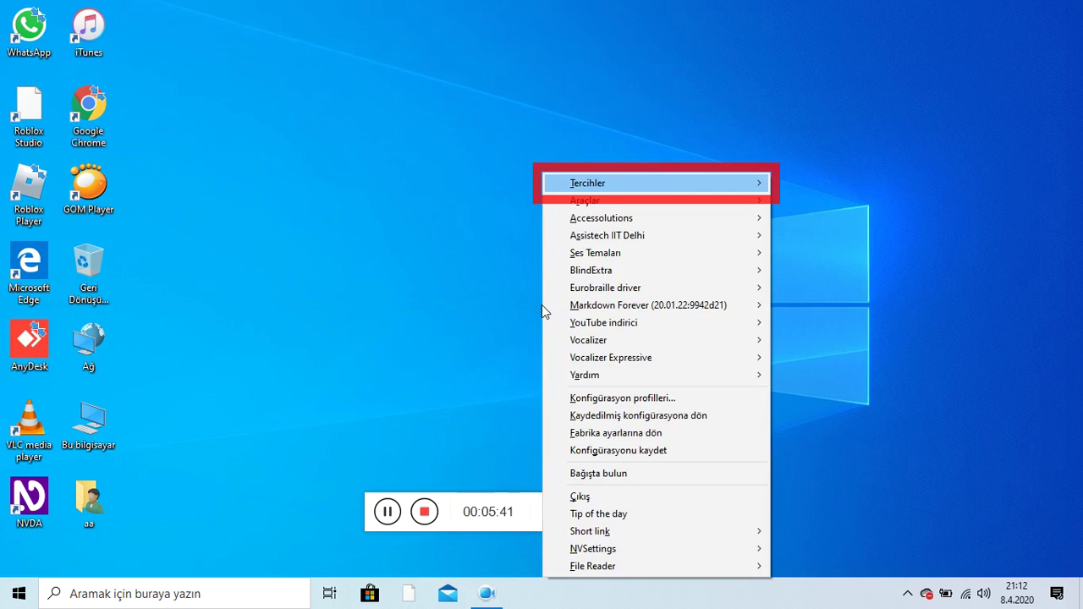
{"action": "key", "text": "Down"}
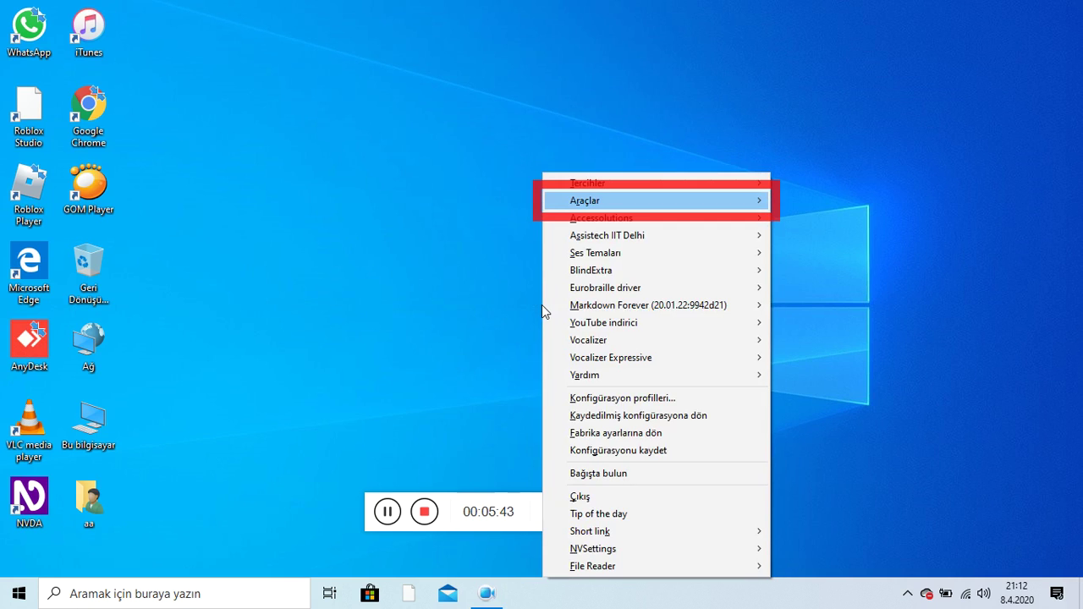
{"action": "key", "text": "Down"}
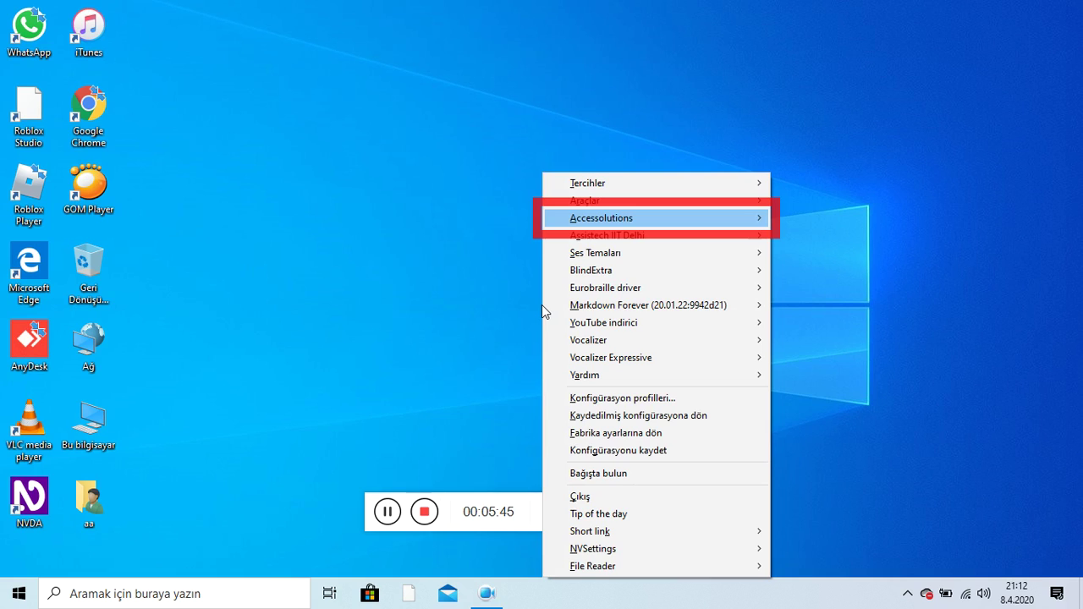
{"action": "key", "text": "Down"}
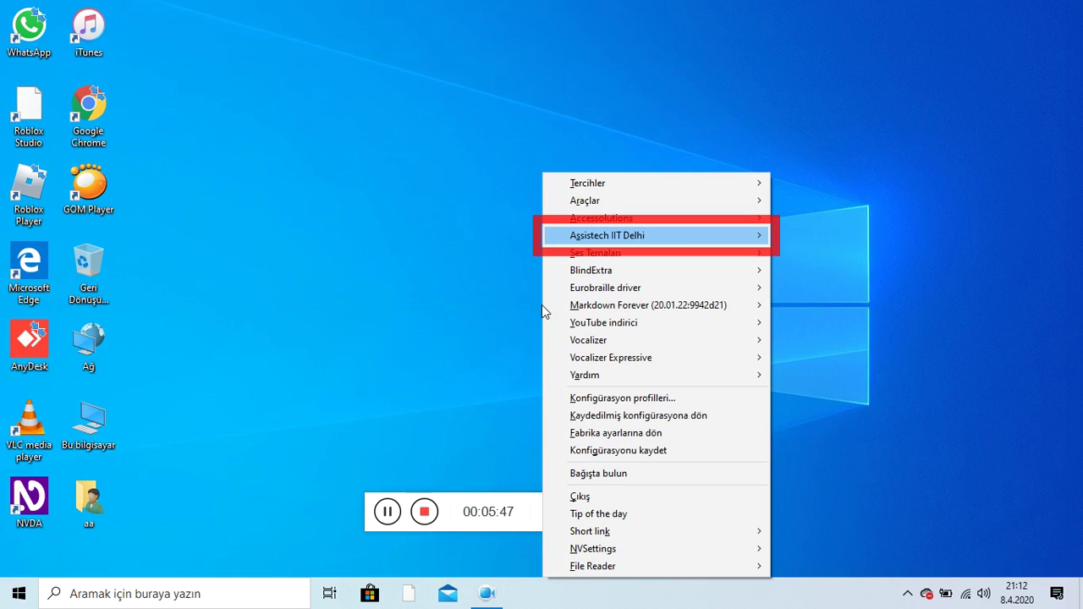
{"action": "key", "text": "Down"}
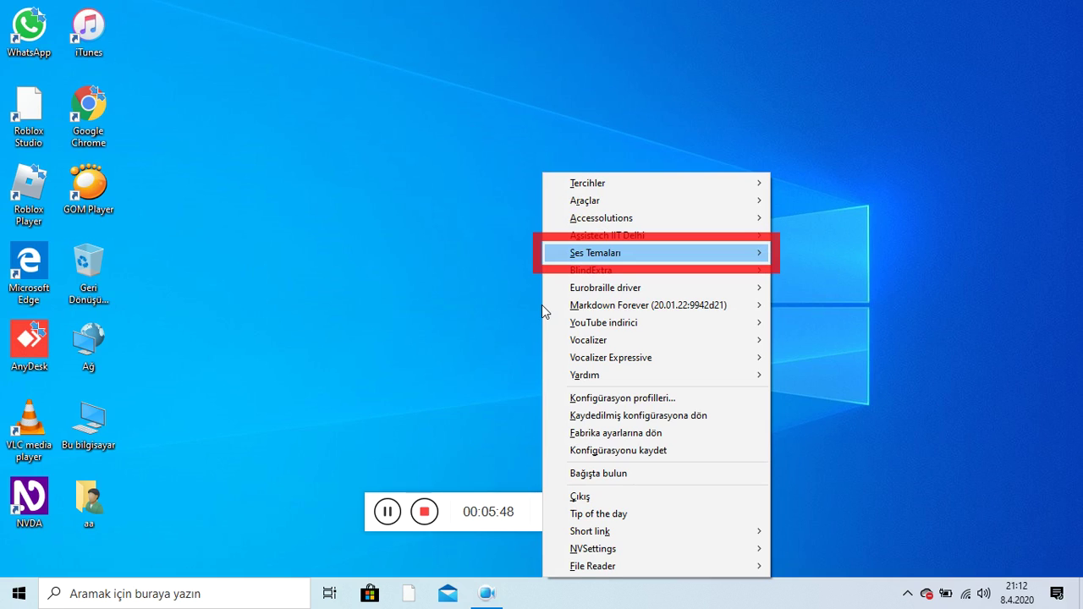
{"action": "key", "text": "Down"}
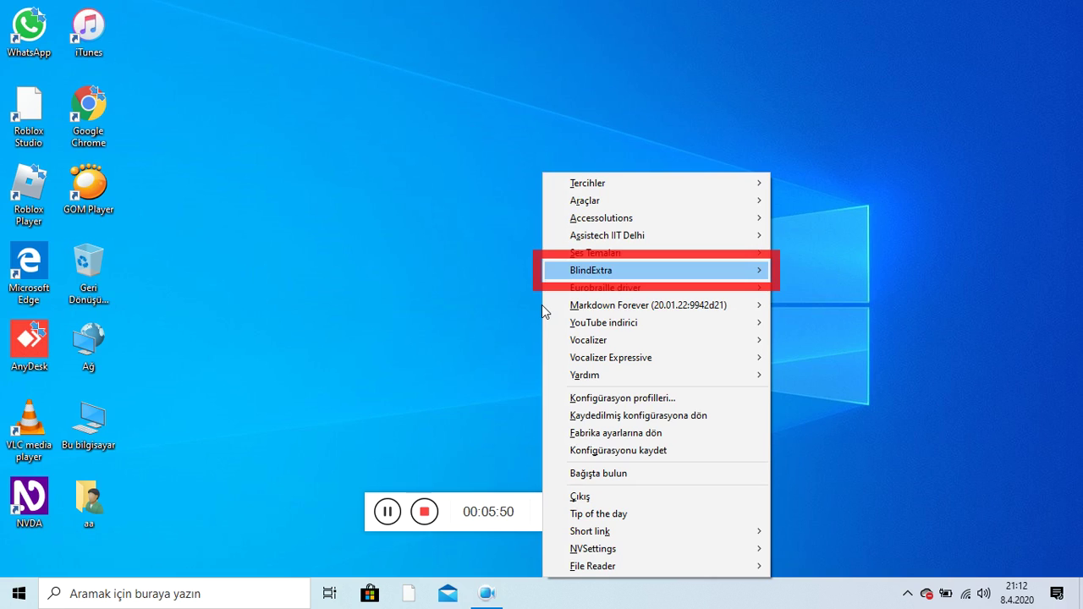
{"action": "key", "text": "Down"}
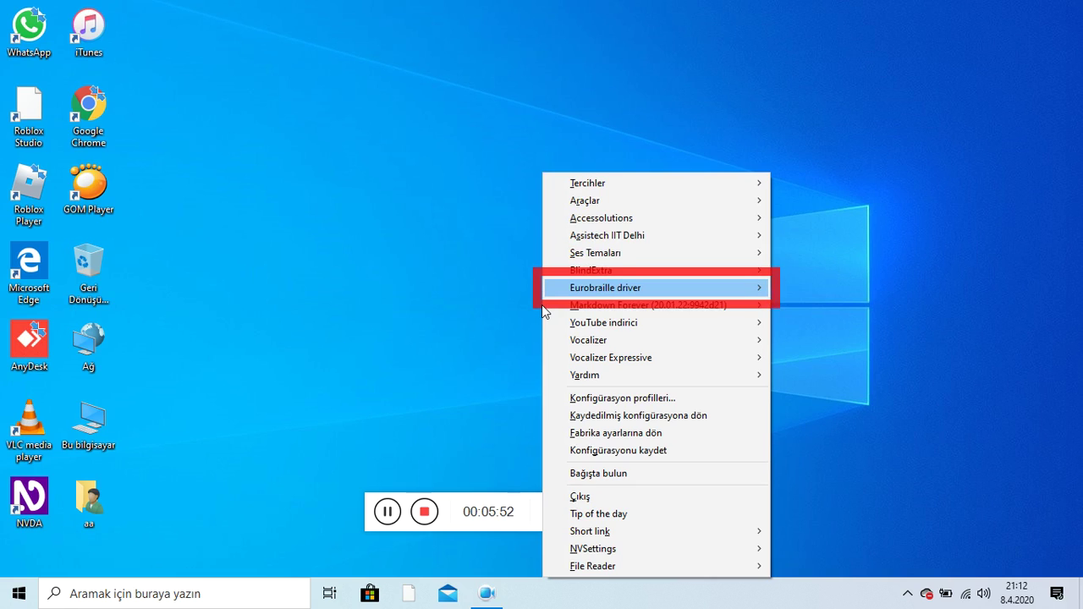
{"action": "key", "text": "Down"}
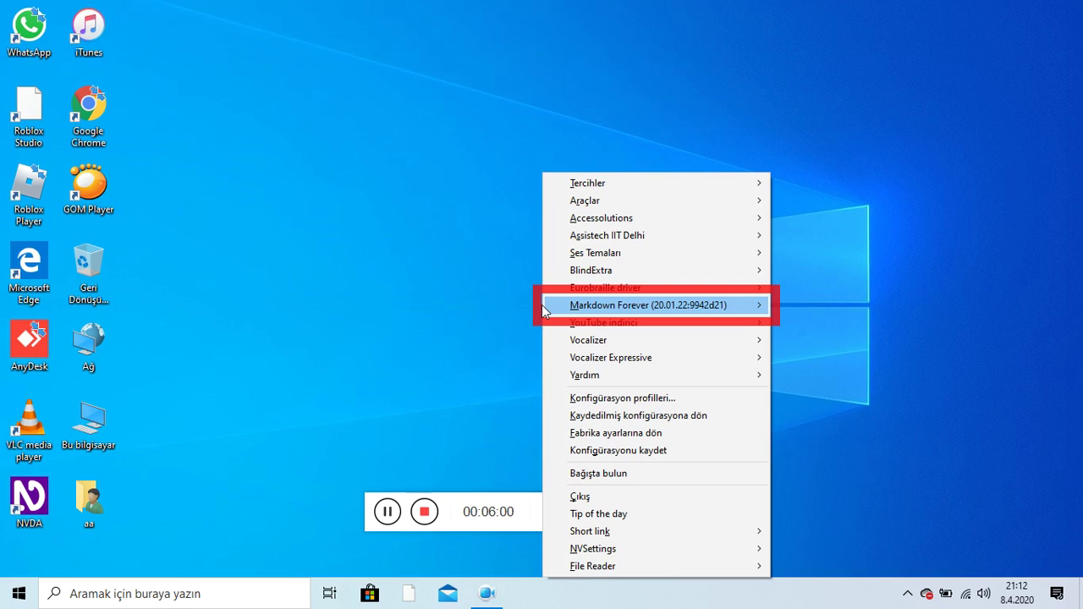
{"action": "key", "text": "Right"}
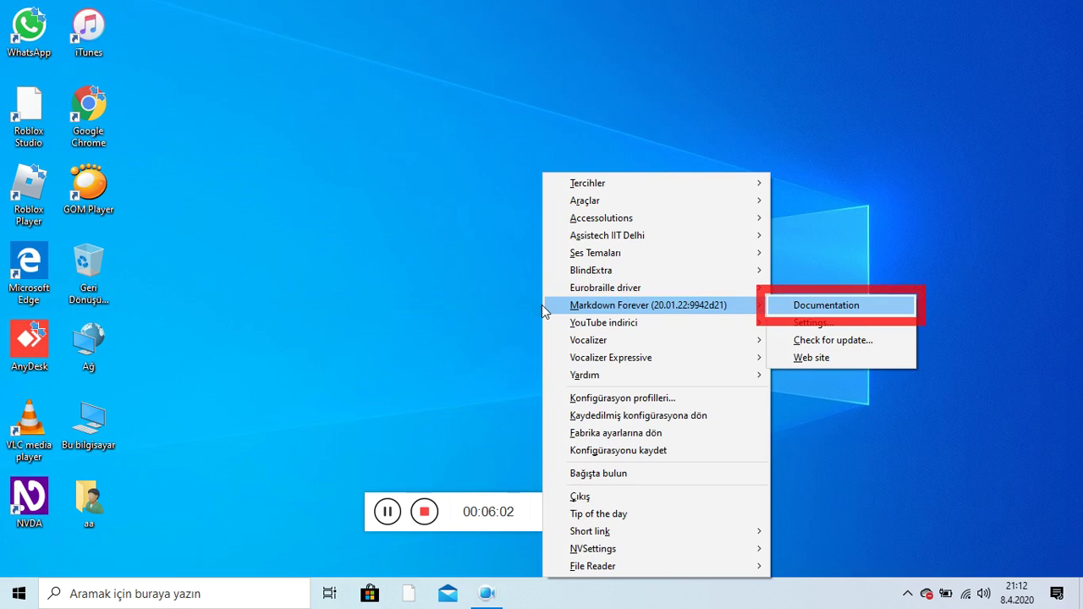
{"action": "key", "text": "Down"}
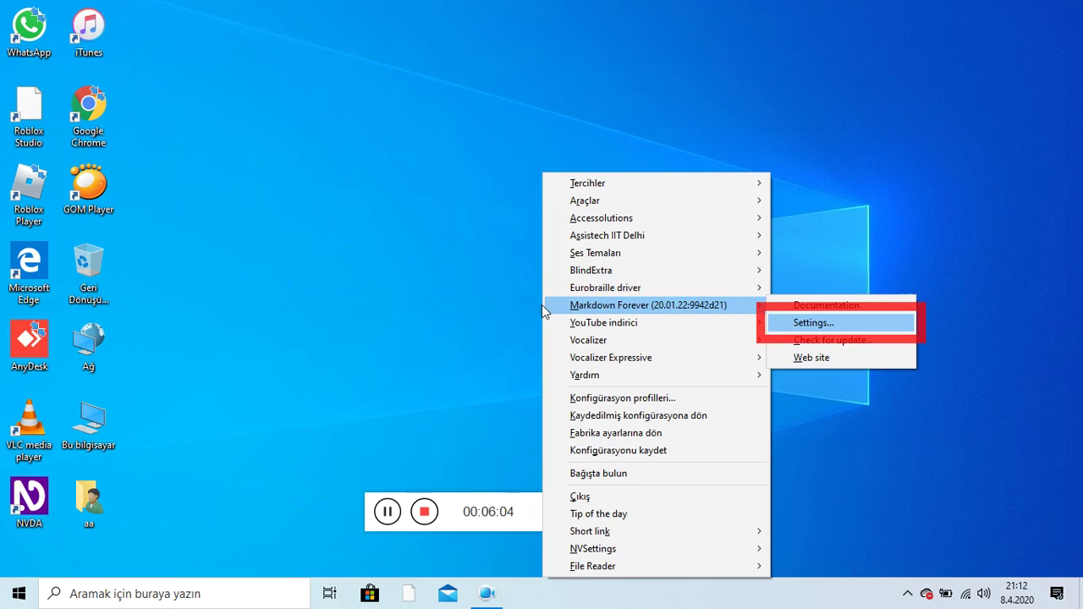
{"action": "key", "text": "Return"}
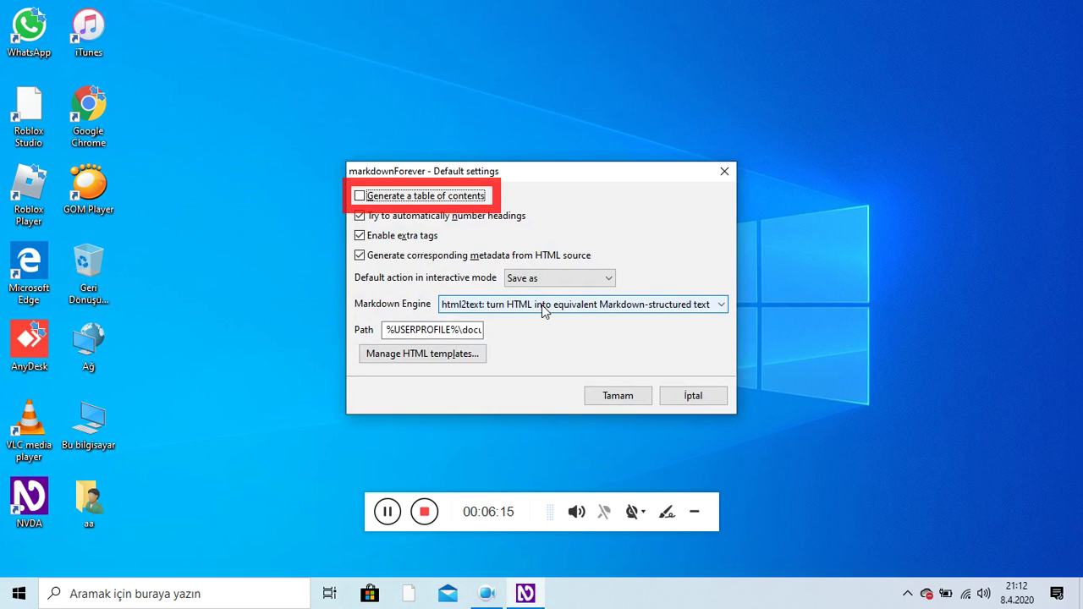
Step: Turn on generating a table of contents, and go over the automatic heading numbering and extra tags options
{"action": "key", "text": "Tab"}
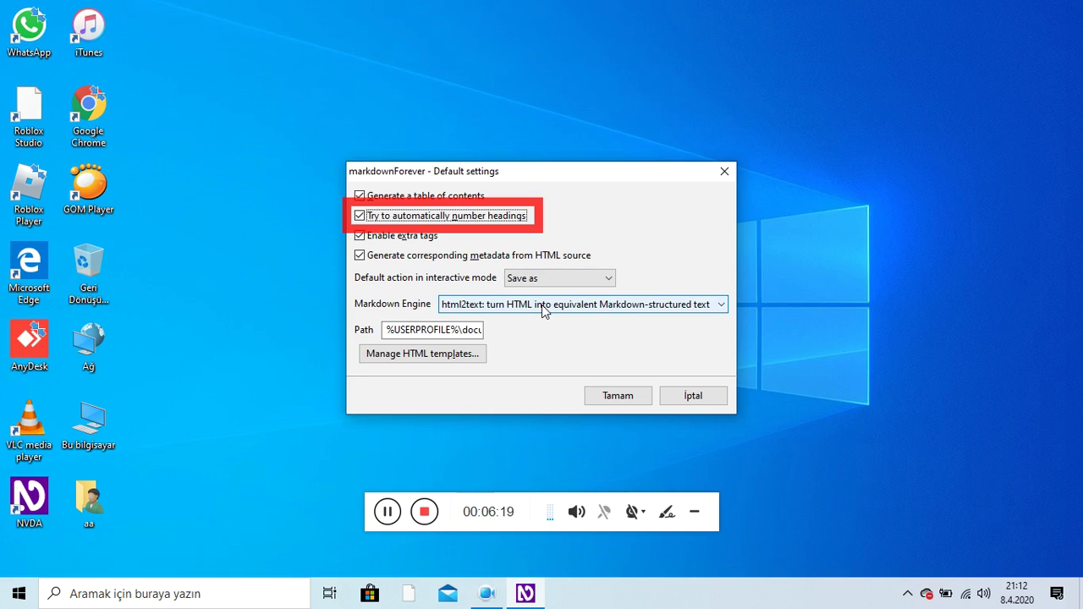
{"action": "key", "text": "Tab"}
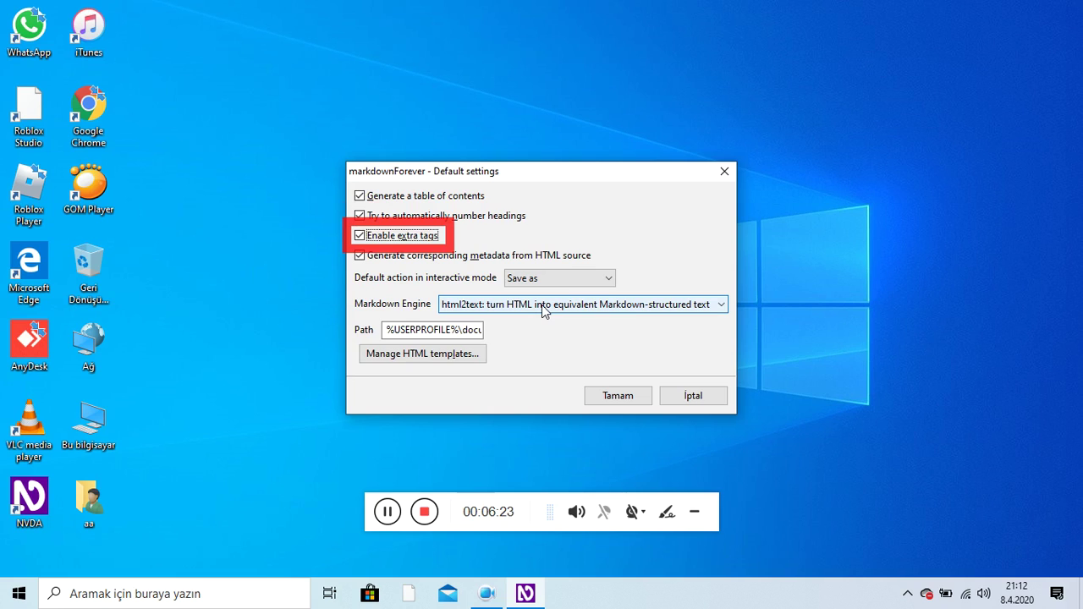
{"action": "key", "text": "Tab"}
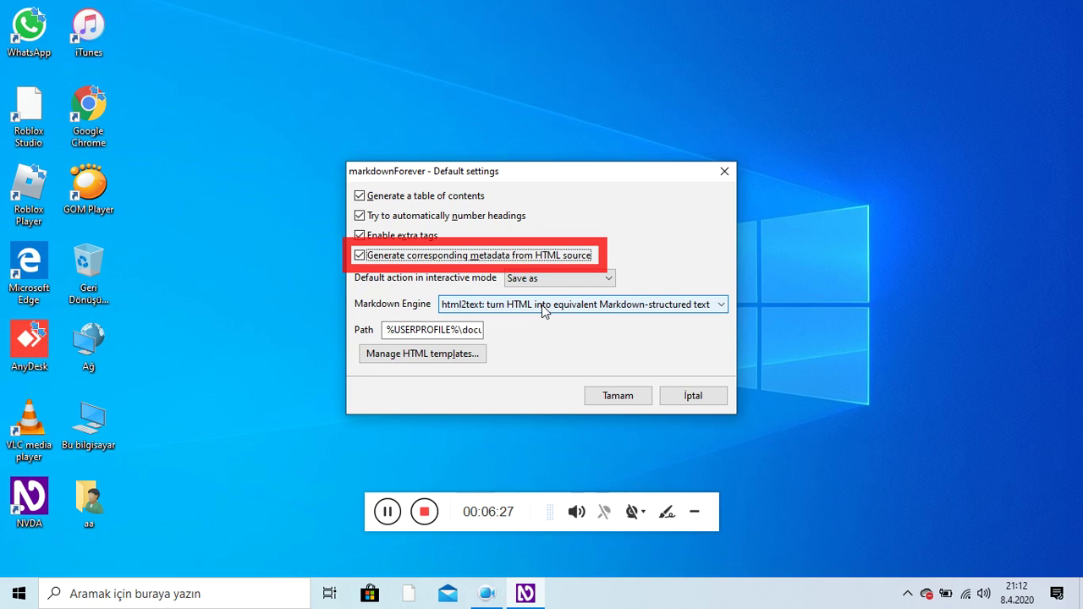
Step: Look over the remaining default settings, including the save path, and return to the option for generating metadata from HTML source
{"action": "key", "text": "Tab"}
{"action": "key", "text": "Tab"}
{"action": "key", "text": "Tab"}
{"action": "key", "text": "Tab"}
{"action": "key", "text": "Tab"}
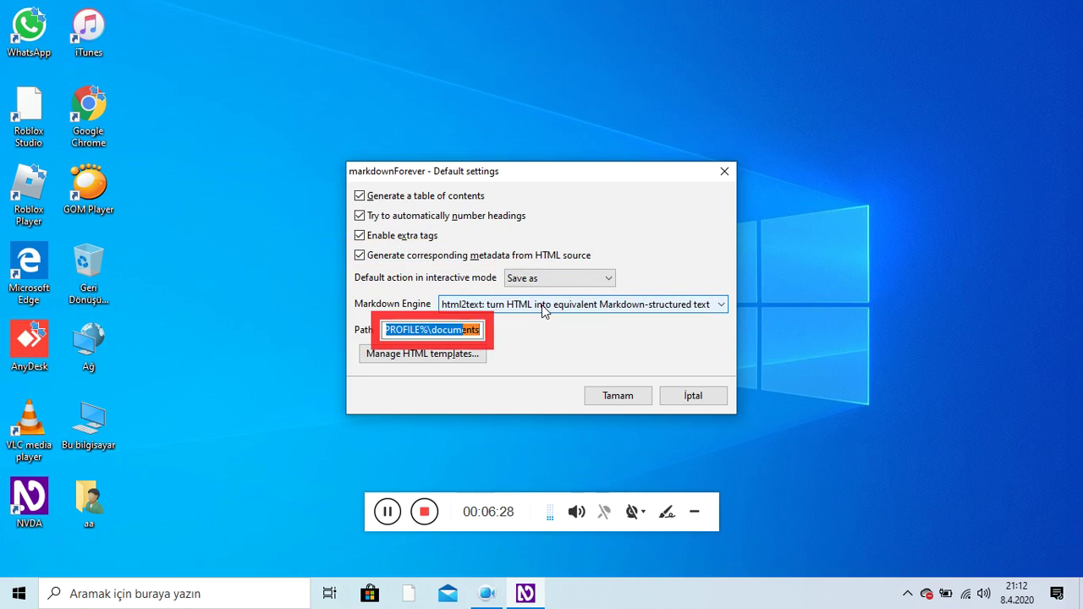
{"action": "key", "text": "Tab"}
{"action": "key", "text": "Tab"}
{"action": "key", "text": "Tab"}
{"action": "key", "text": "Tab"}
{"action": "key", "text": "Tab"}
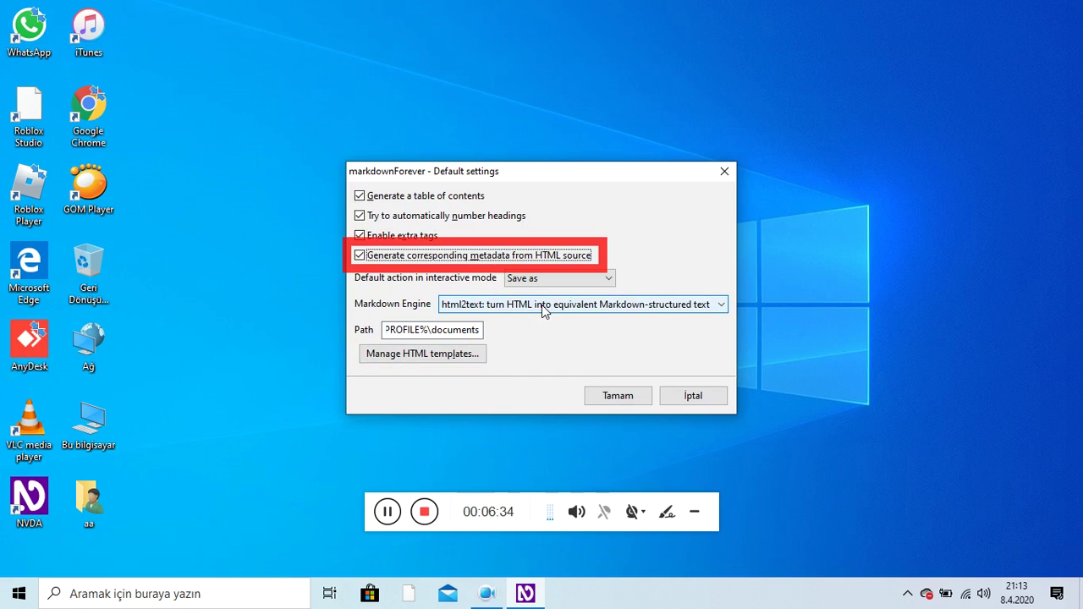
Step: Review the default interactive action, Markdown engine, path and HTML template options, and confirm the default settings
{"action": "key", "text": "Tab"}
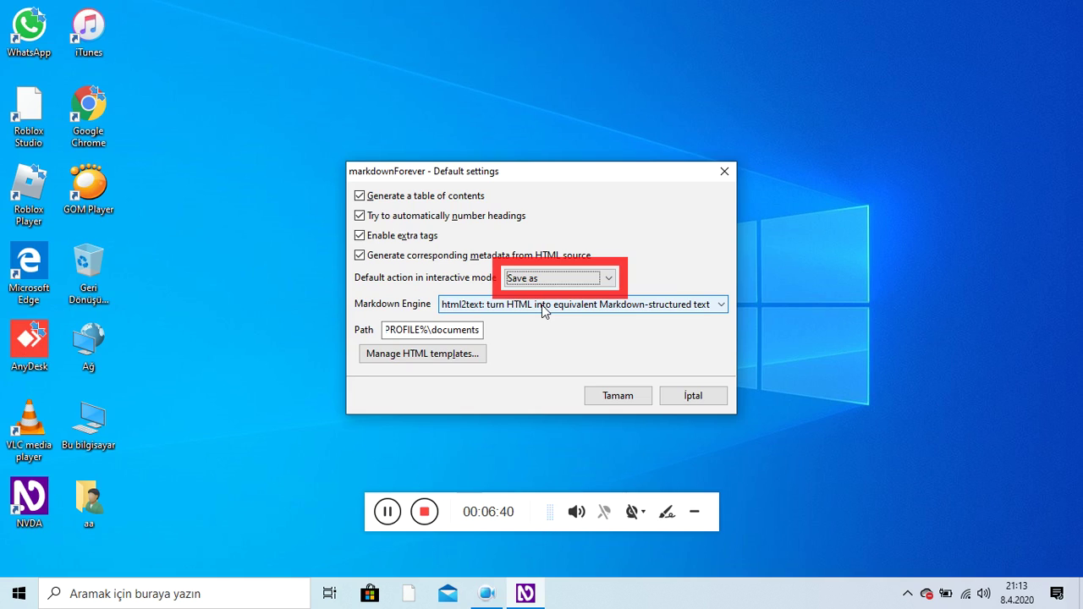
{"action": "key", "text": "Tab"}
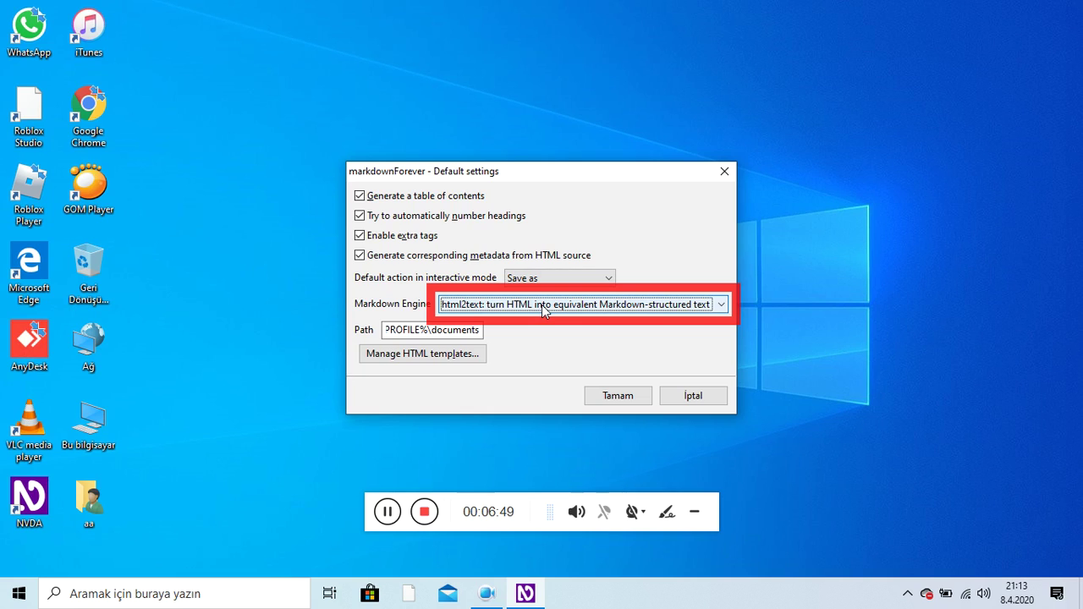
{"action": "key", "text": "Tab"}
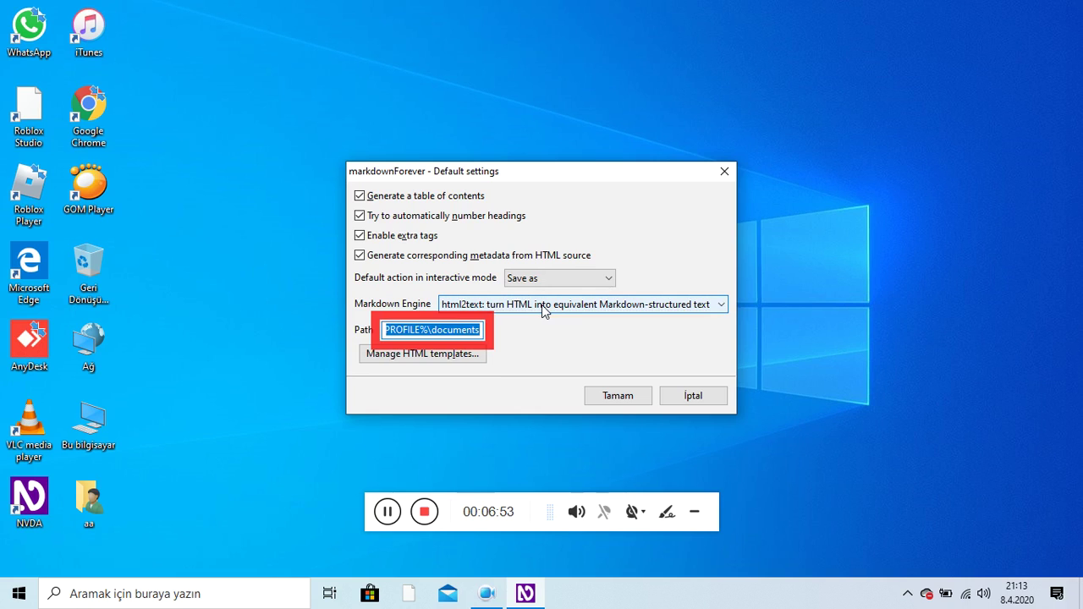
{"action": "key", "text": "Tab"}
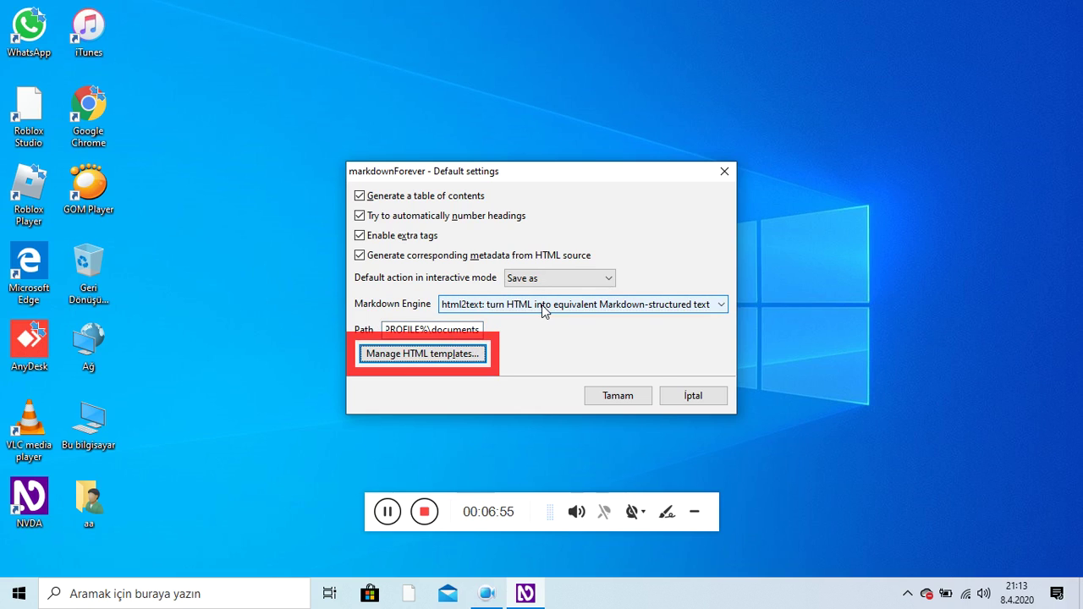
{"action": "key", "text": "Tab"}
{"action": "key", "text": "Return"}
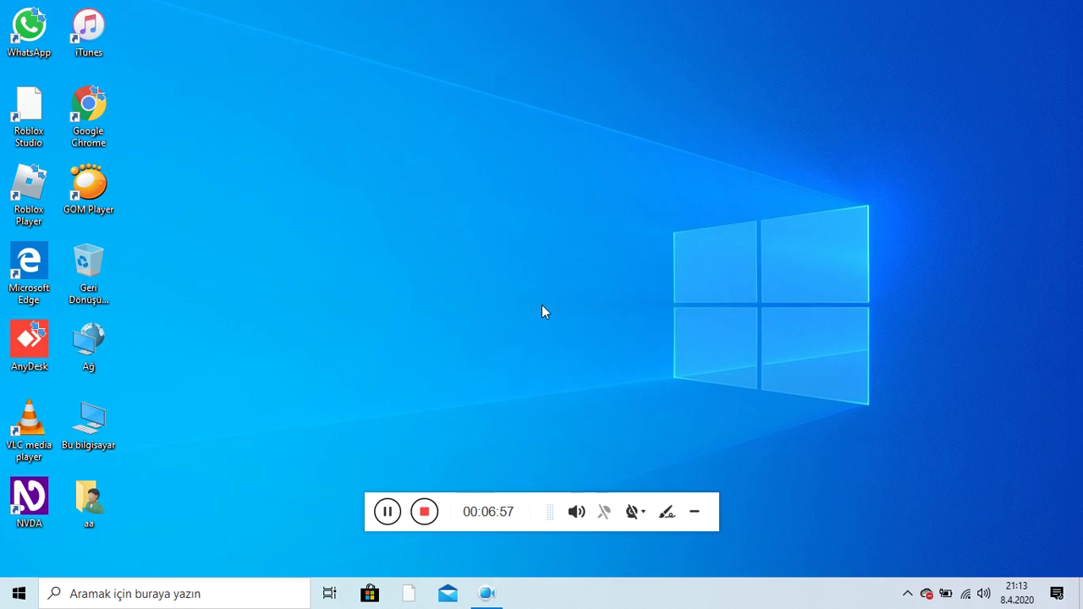
Step: Examine the Markdown Forever entries for the web site, update check and documentation, and leave without running any of them
{"action": "key", "text": "insert+n"}
{"action": "key", "text": "Down"}
{"action": "key", "text": "Down"}
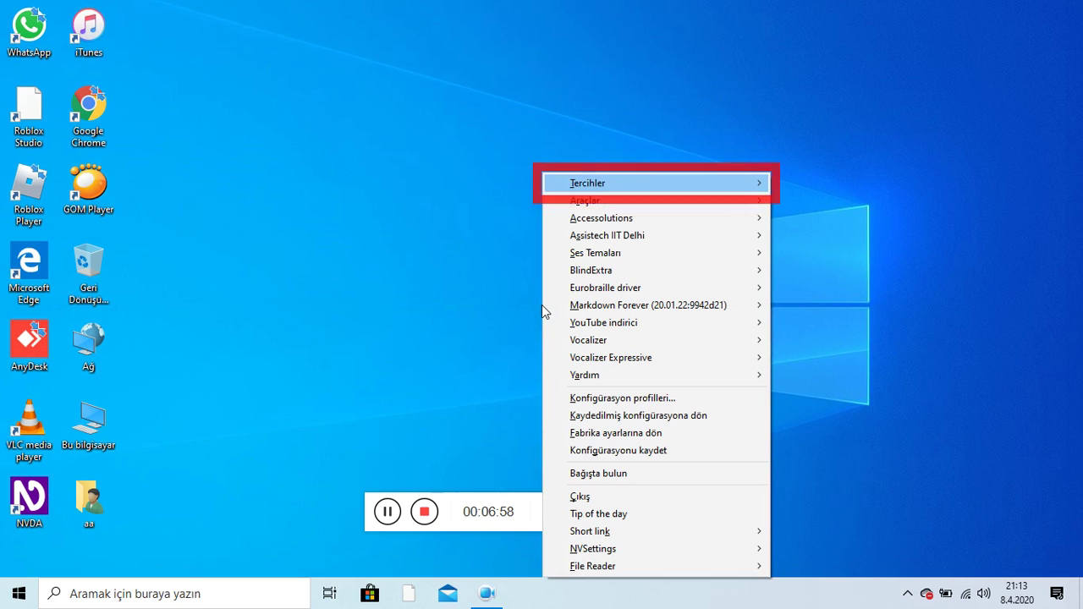
{"action": "key", "text": "Down"}
{"action": "key", "text": "Down"}
{"action": "key", "text": "Down"}
{"action": "key", "text": "Down"}
{"action": "key", "text": "Down"}
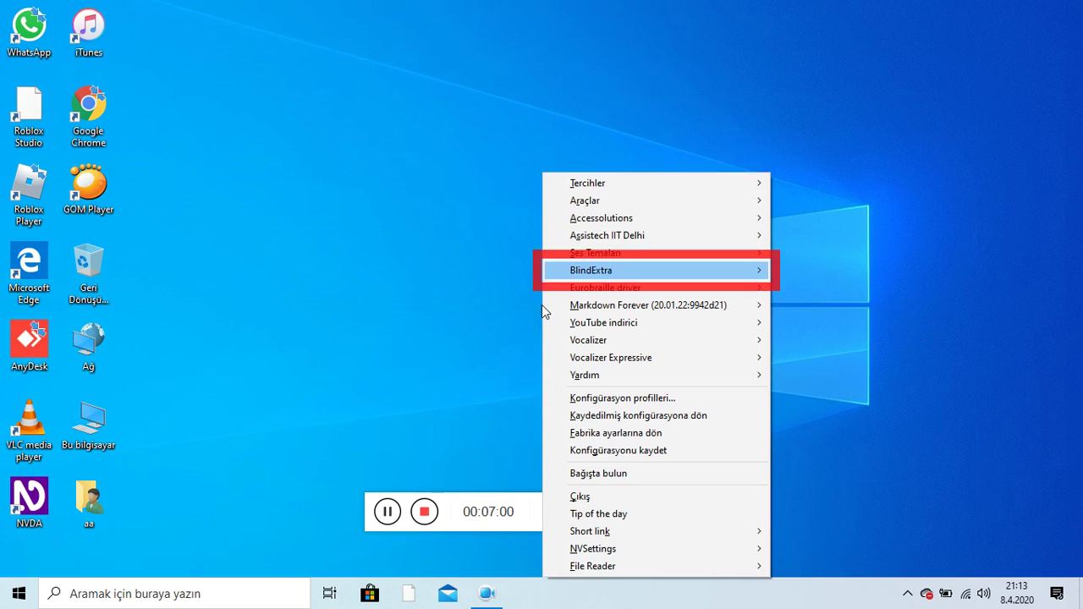
{"action": "key", "text": "Down"}
{"action": "key", "text": "Right"}
{"action": "key", "text": "Up"}
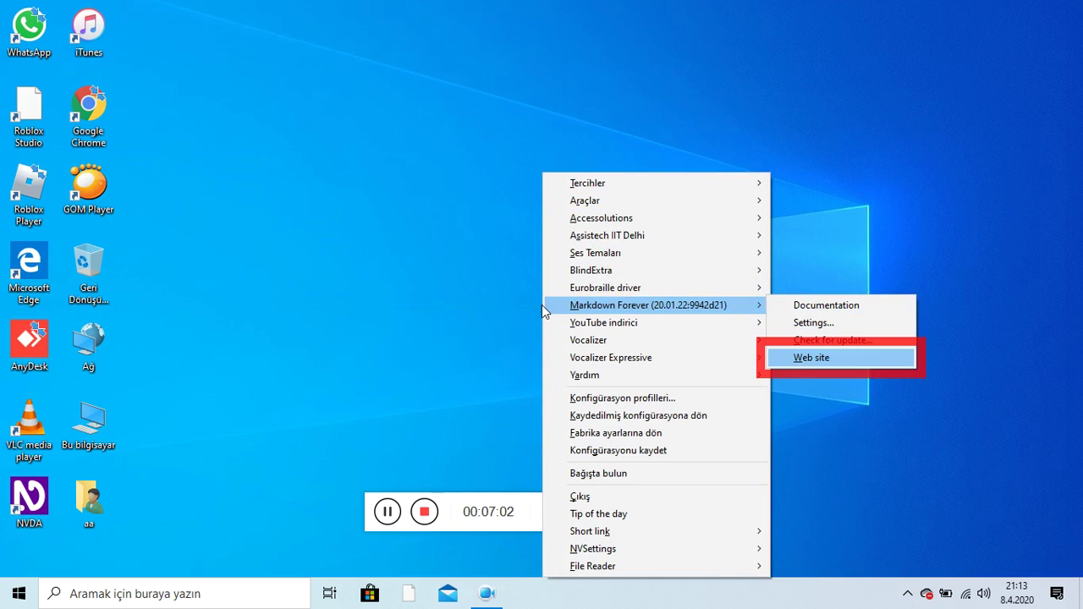
{"action": "key", "text": "Up"}
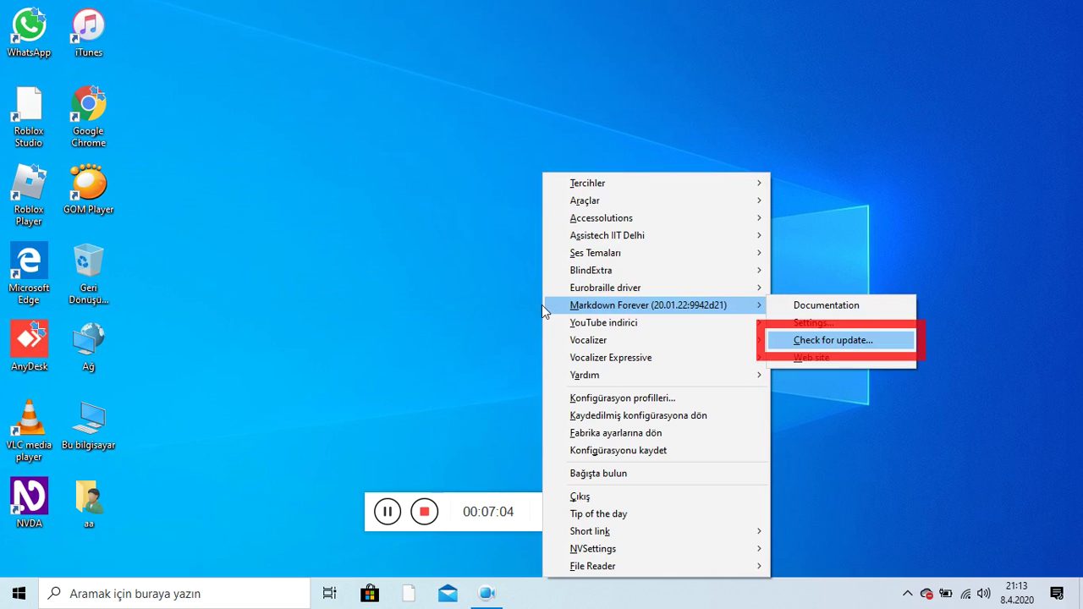
{"action": "key", "text": "Up"}
{"action": "key", "text": "Up"}
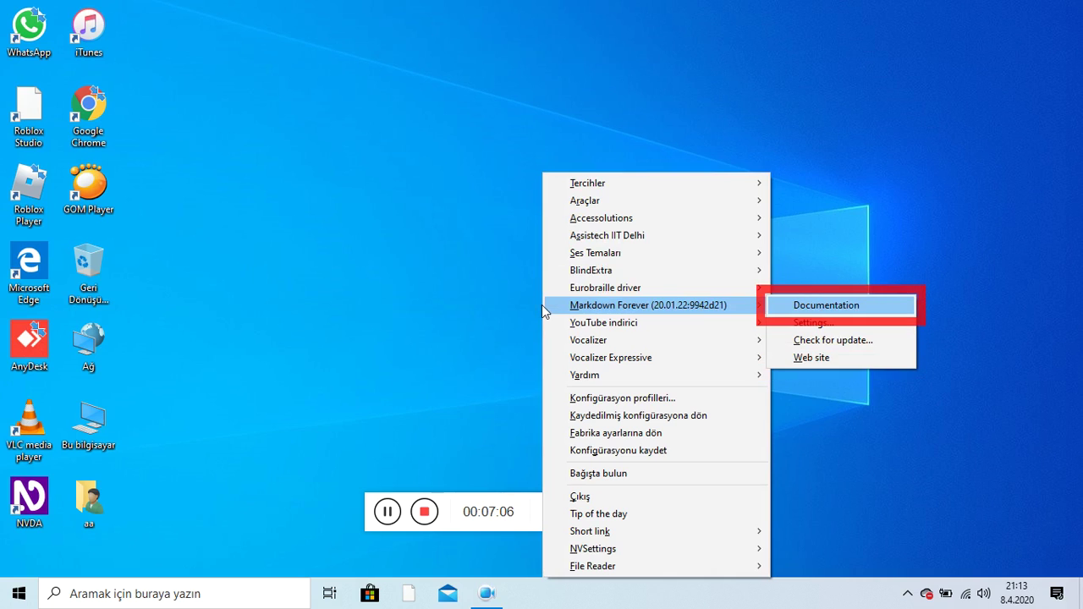
{"action": "key", "text": "Escape"}
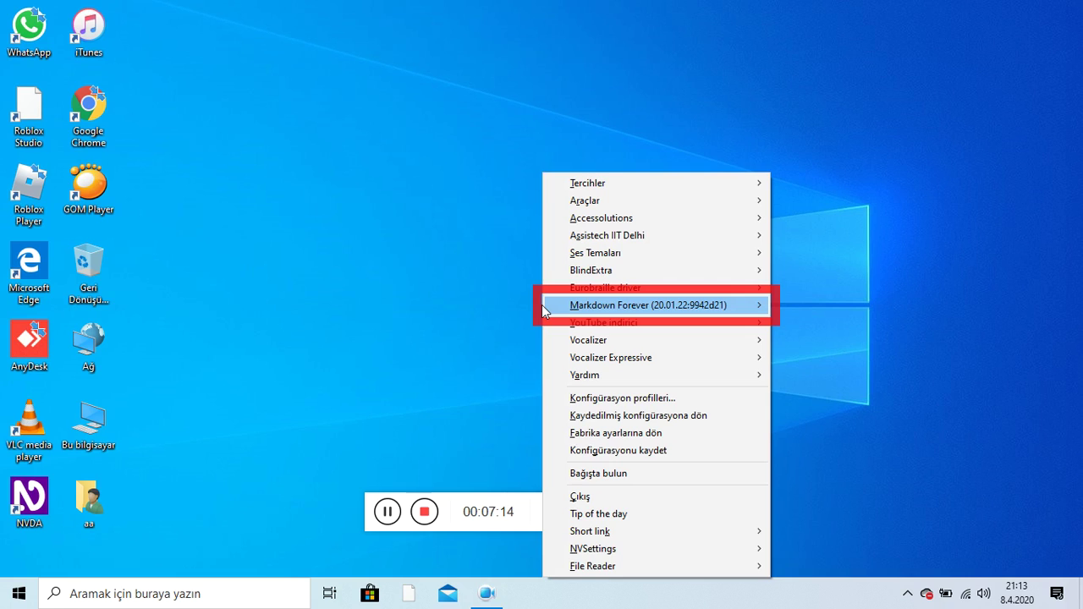
{"action": "key", "text": "Escape"}
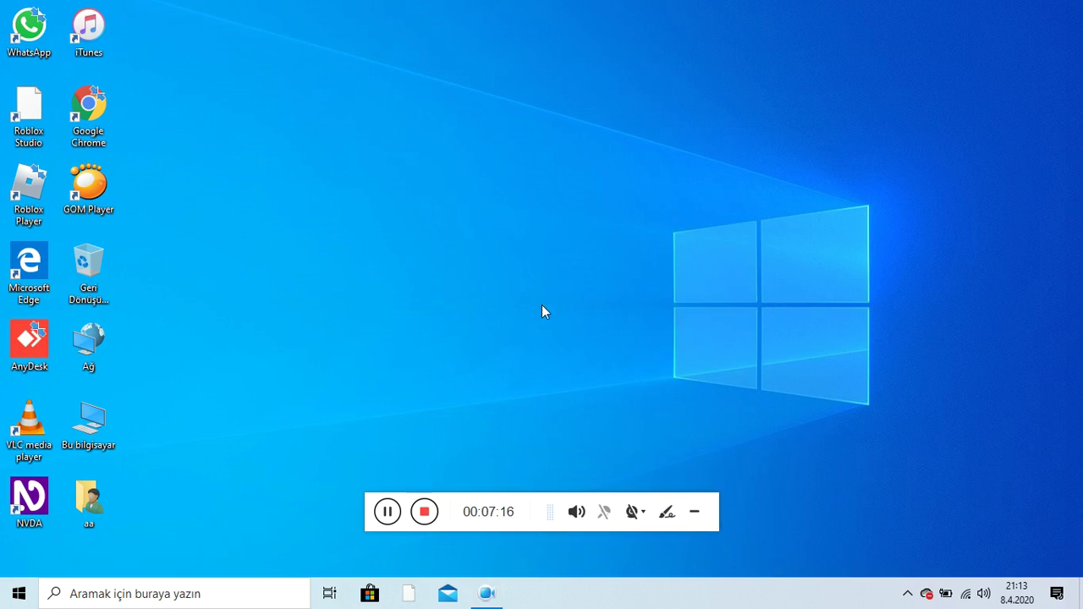